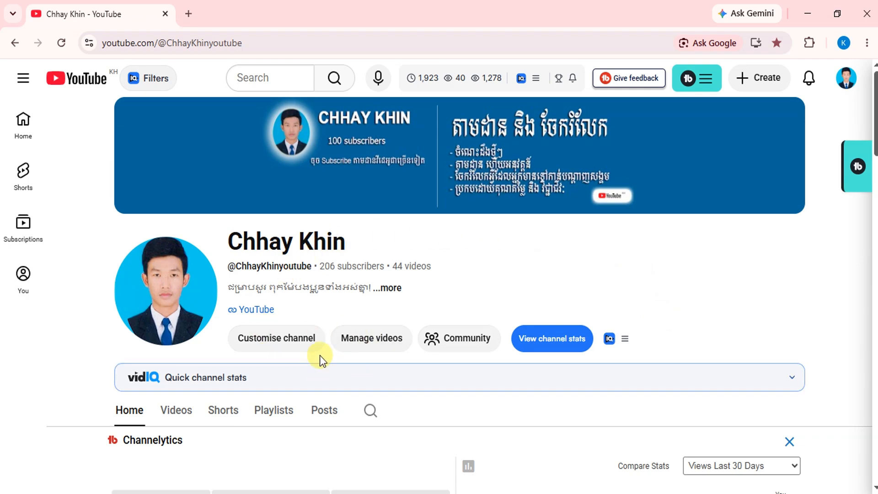
- View the channel's feature eligibility in its YouTube Studio settings, and close the settings
left_click(268, 341)
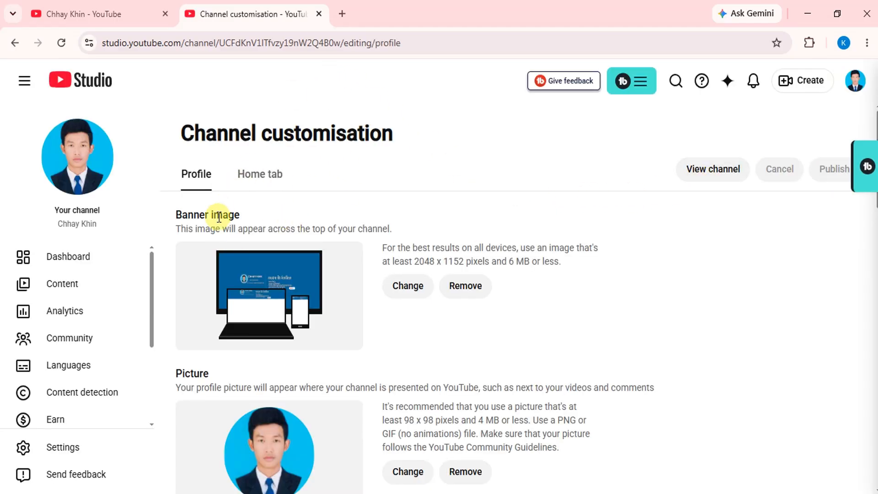
left_click(64, 447)
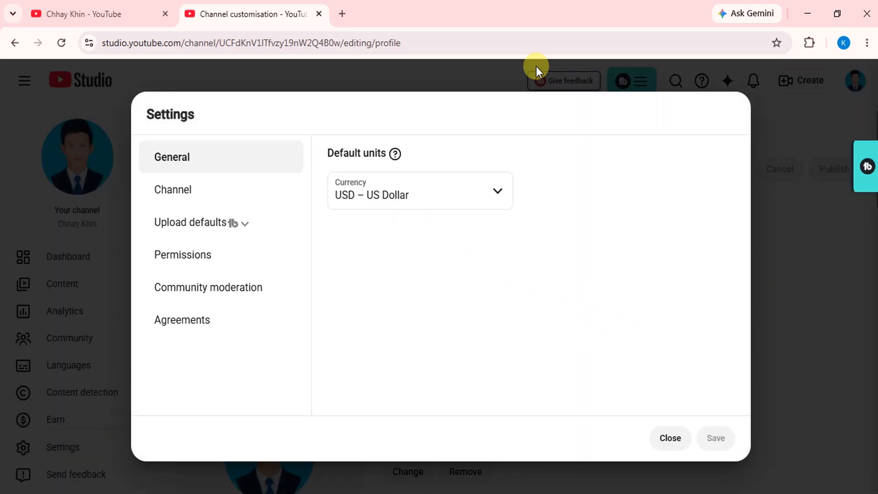
left_click(228, 193)
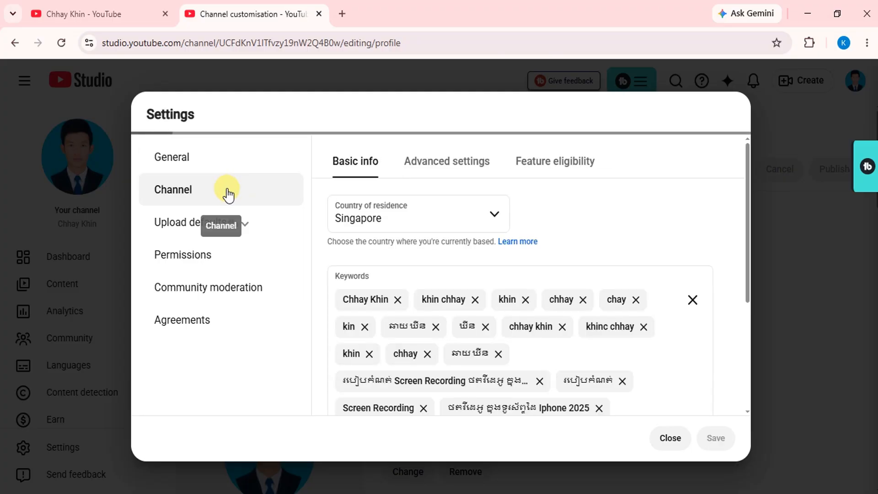
left_click(554, 173)
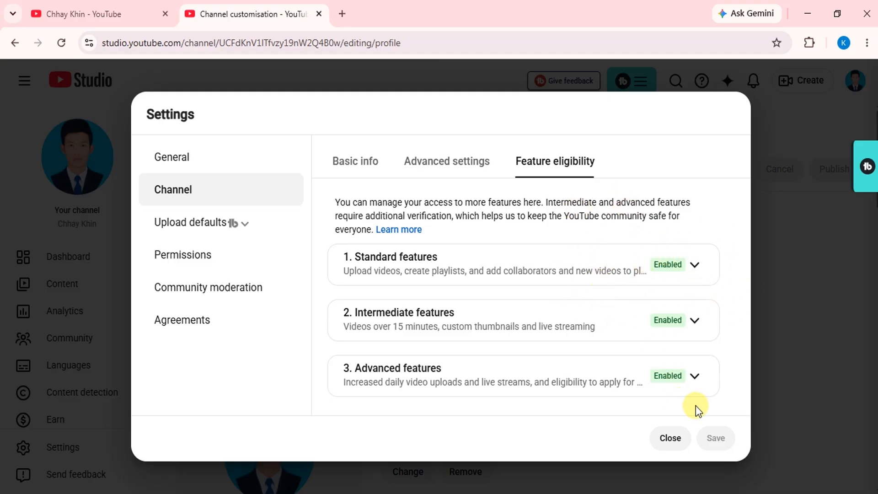
left_click(676, 440)
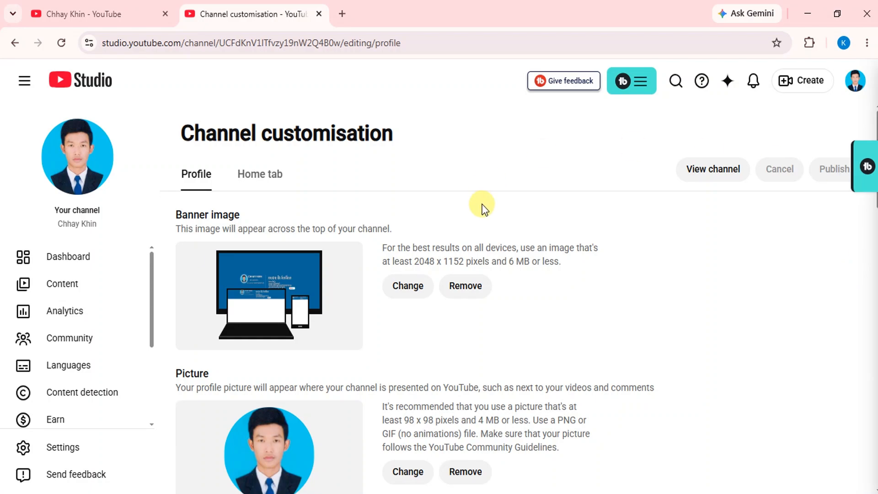
- Switch to the REAL BIRDS channel's browser window and open the channel's feature eligibility settings in YouTube Studio
left_click(508, 493)
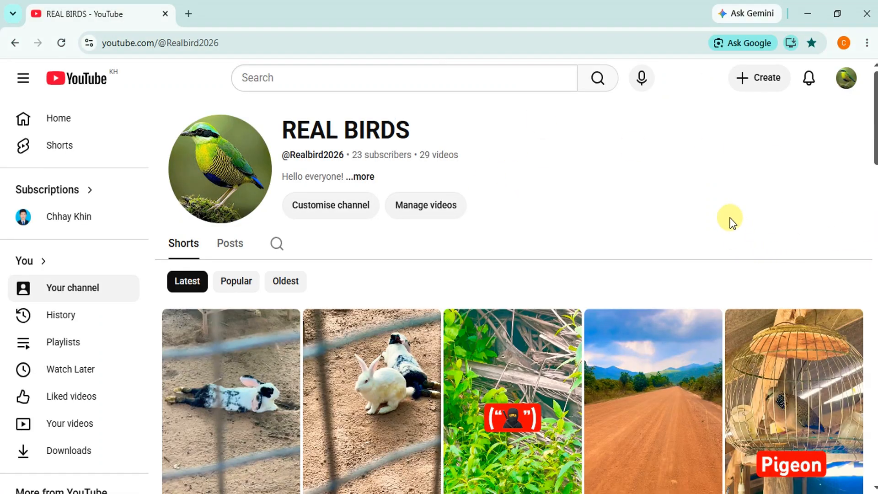
left_click(329, 211)
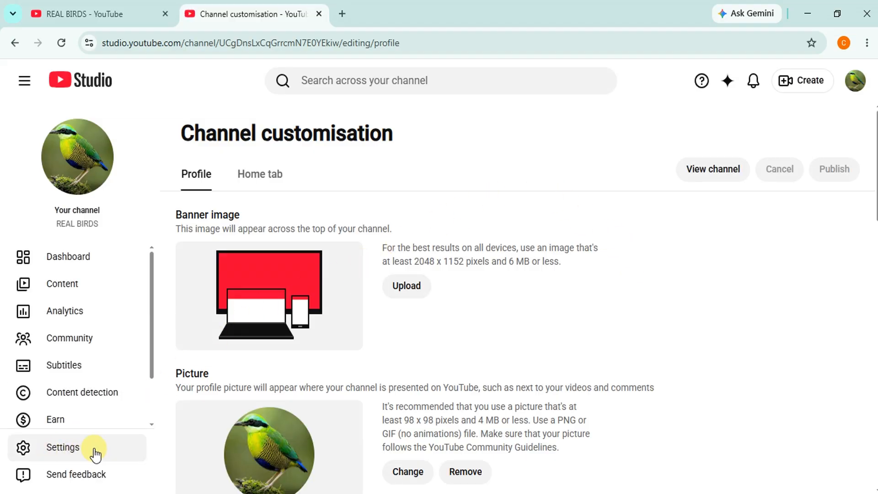
left_click(76, 453)
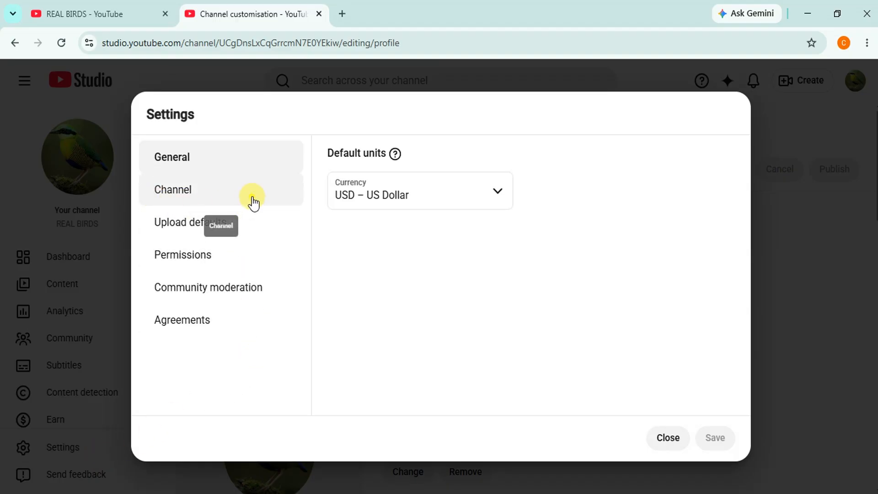
left_click(253, 202)
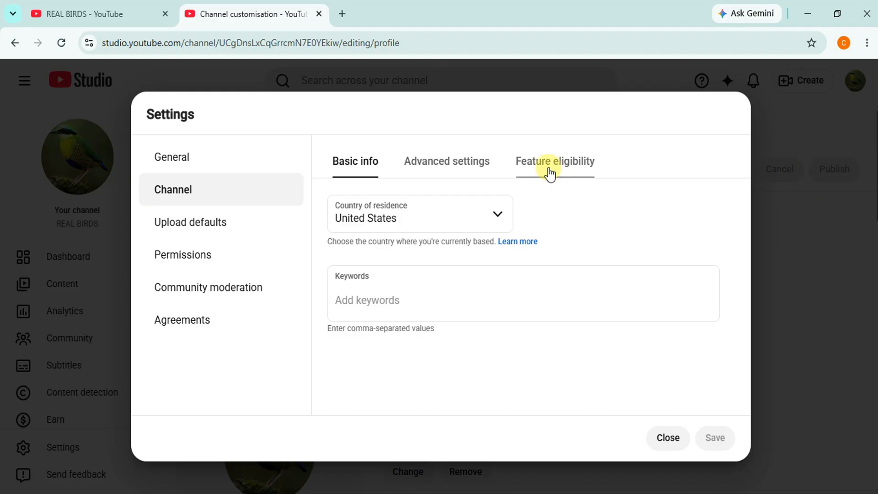
left_click(578, 169)
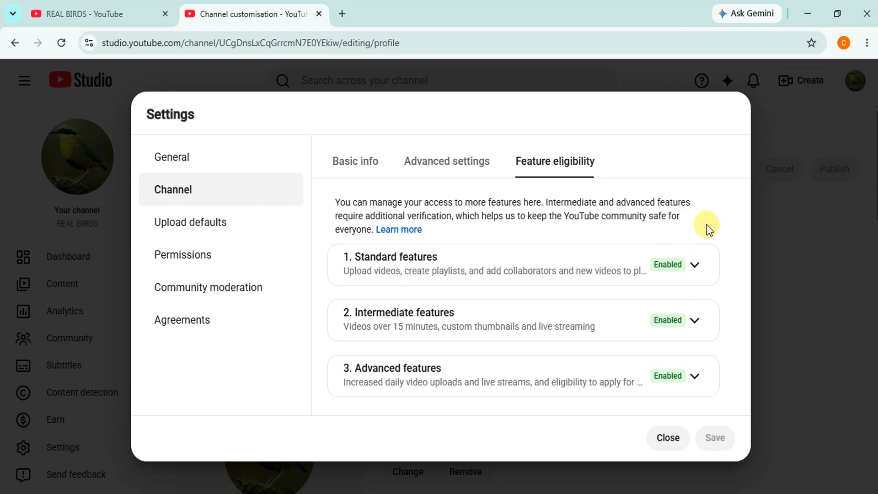
- Examine the requirements for standard, intermediate and advanced features, check the channel's basic info, and close the settings
left_click(697, 266)
scroll(698, 252, "down", 2)
scroll(700, 247, "up", 1)
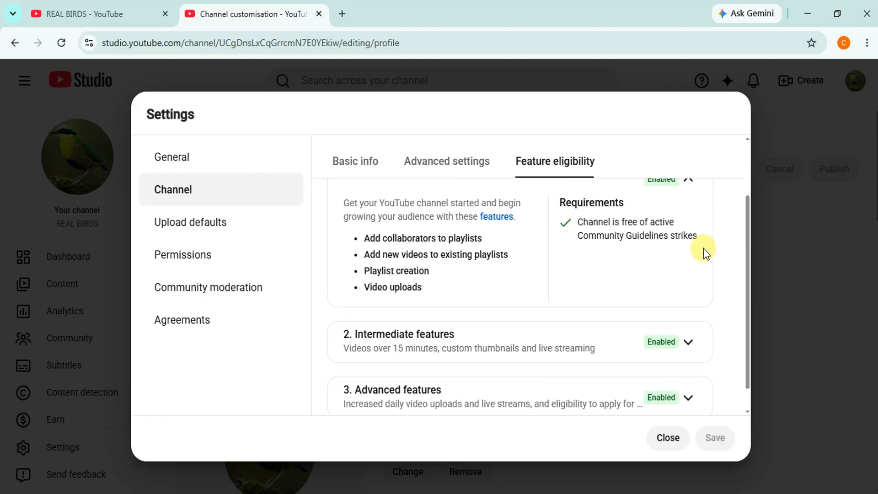
left_click(696, 238)
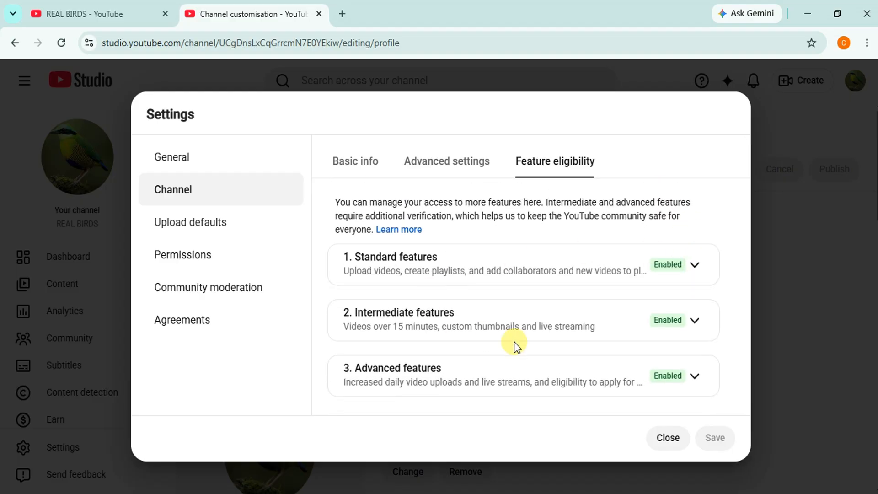
left_click(696, 323)
scroll(695, 309, "down", 2)
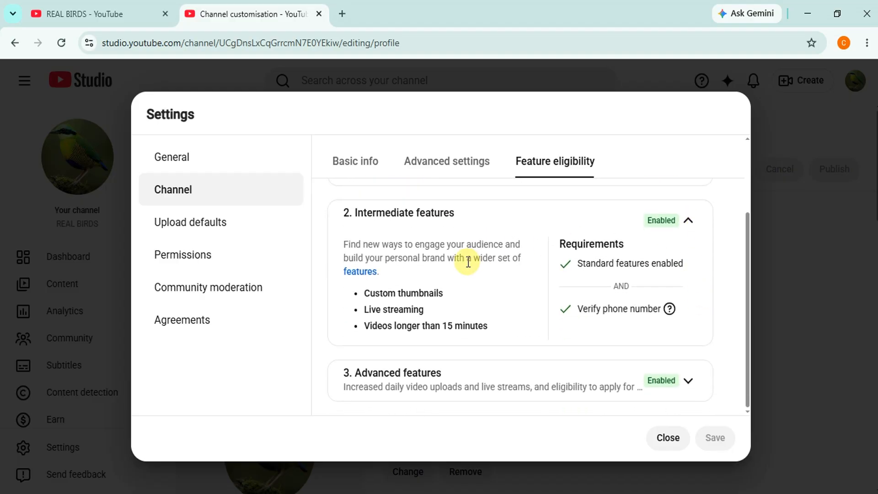
left_click(687, 222)
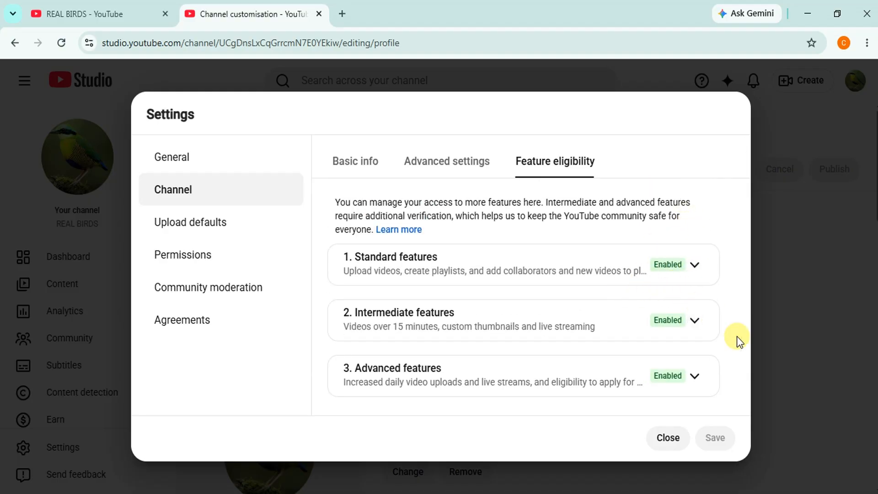
left_click(695, 376)
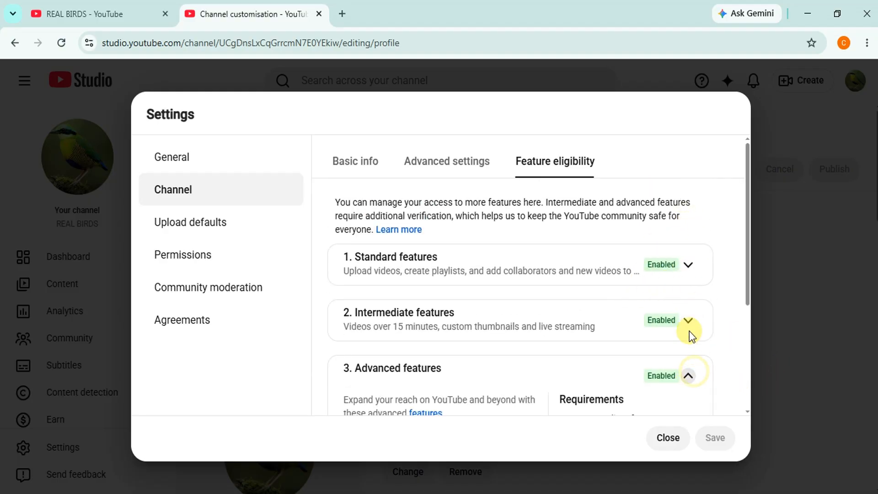
scroll(677, 309, "down", 5)
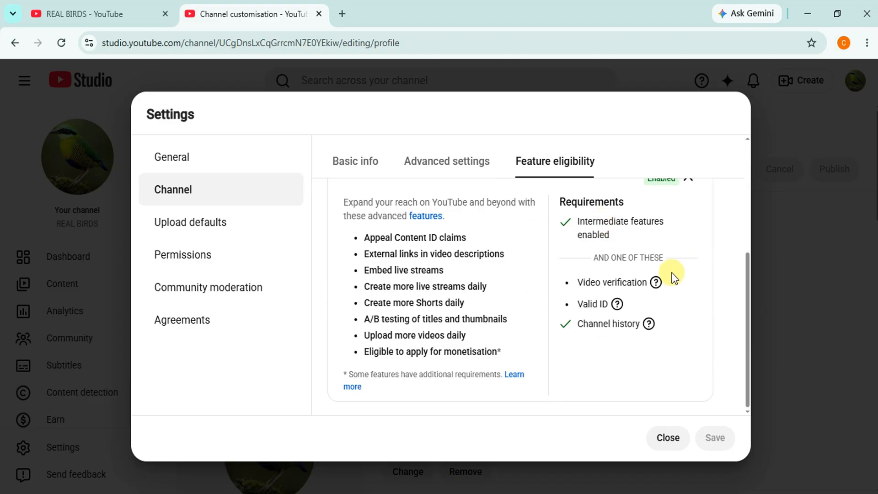
scroll(671, 278, "up", 2)
left_click(696, 248)
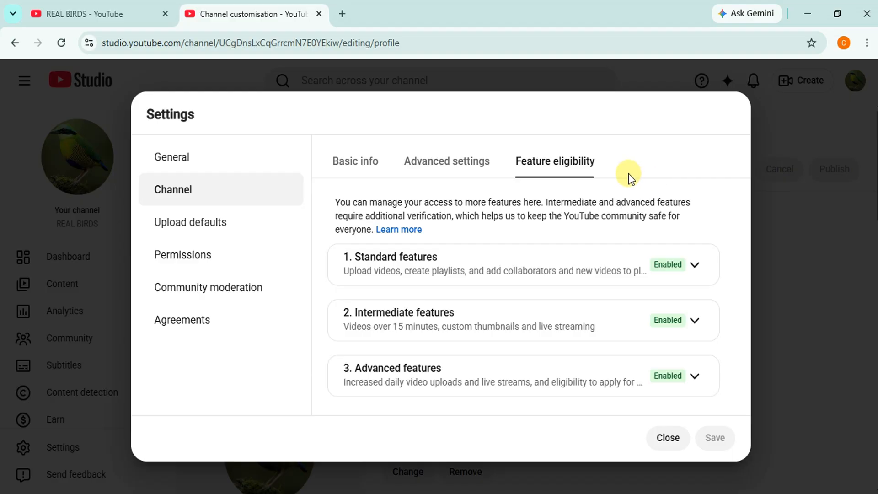
left_click(359, 162)
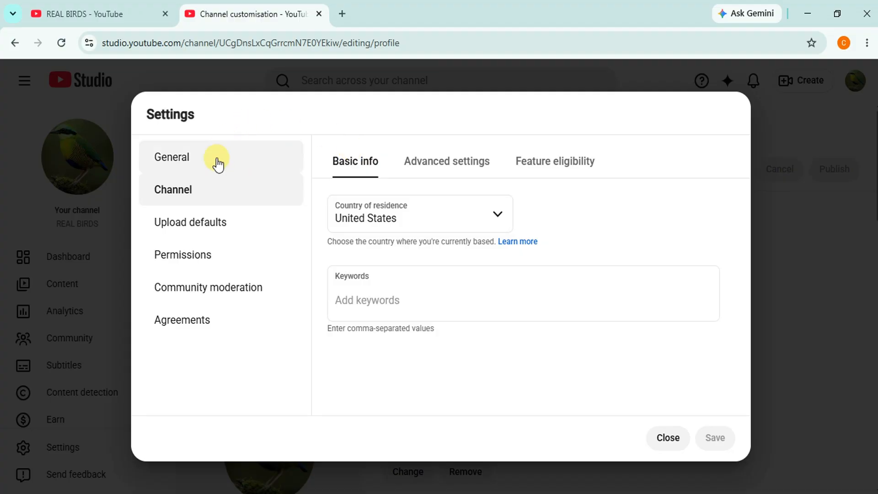
left_click(685, 440)
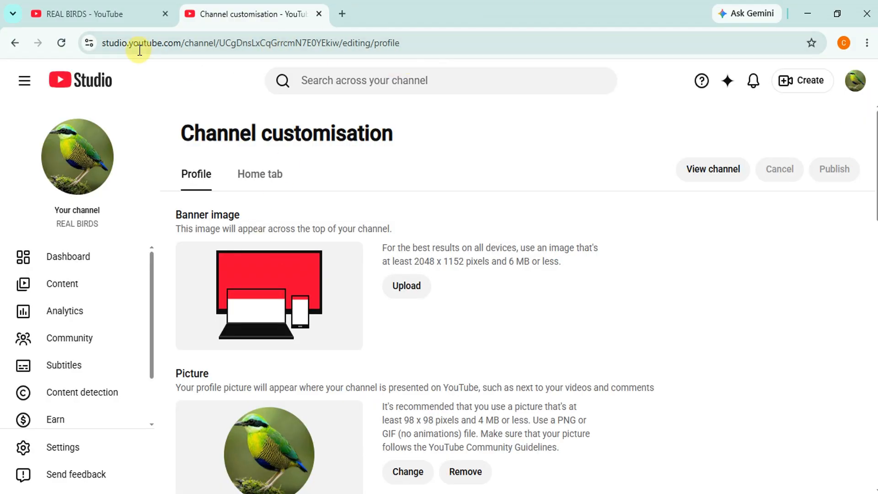
- Open the REAL BIRDS channel's basic info settings in YouTube Studio, ready for keyword entry
left_click(106, 14)
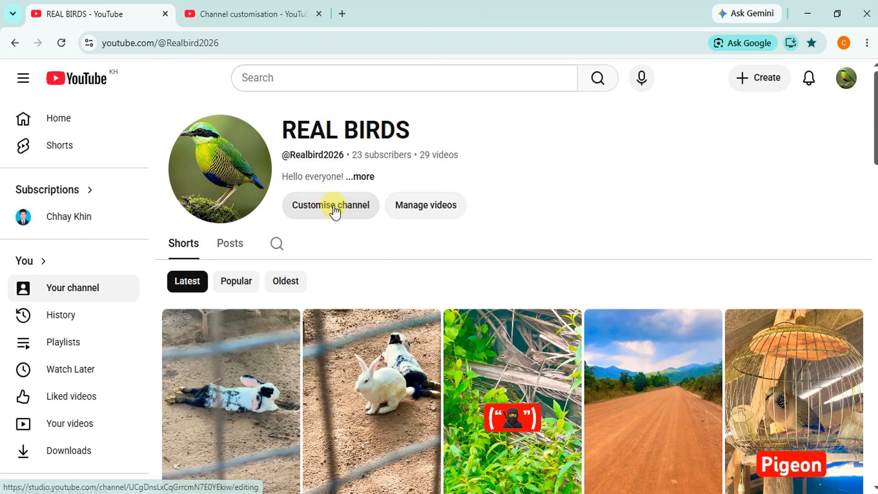
left_click(273, 16)
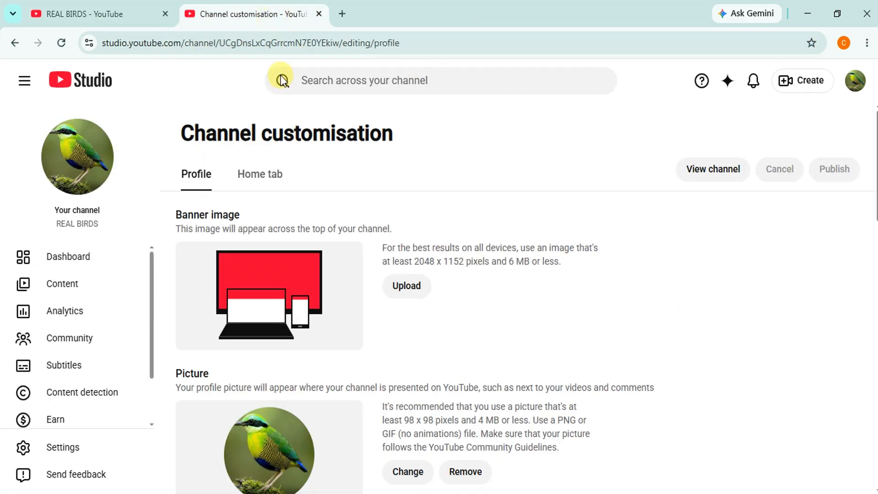
left_click(87, 448)
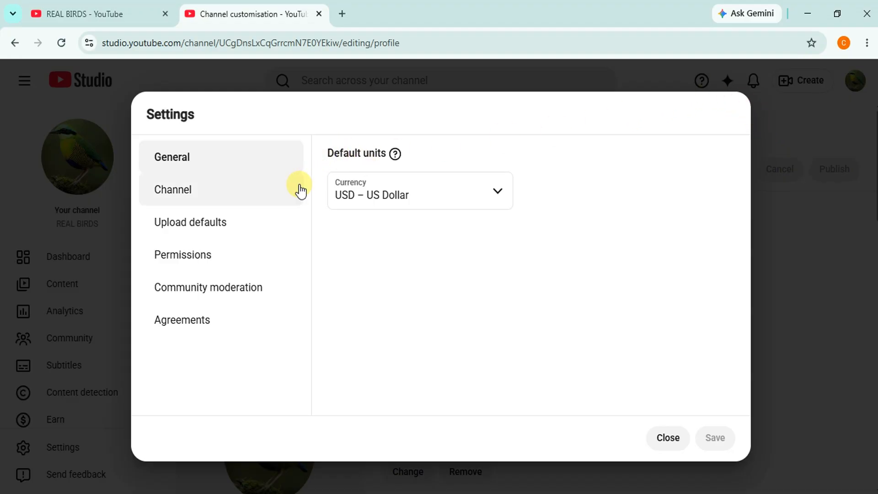
left_click(214, 197)
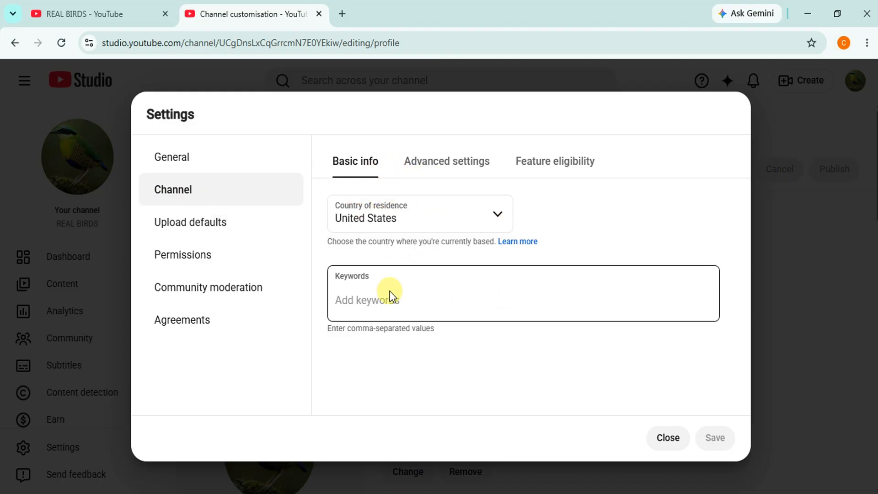
left_click(402, 307)
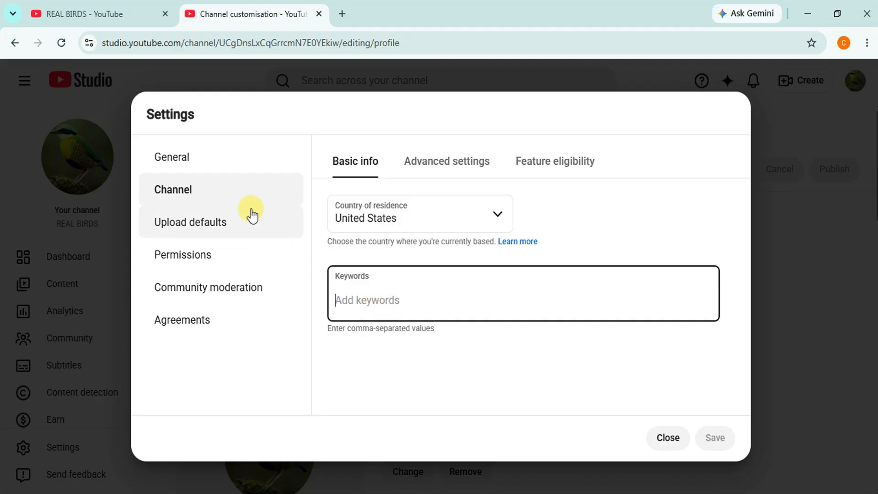
- Copy the channel name REAL BIRDS from the channel page and add it as a keyword in the channel's basic info
left_click(145, 7)
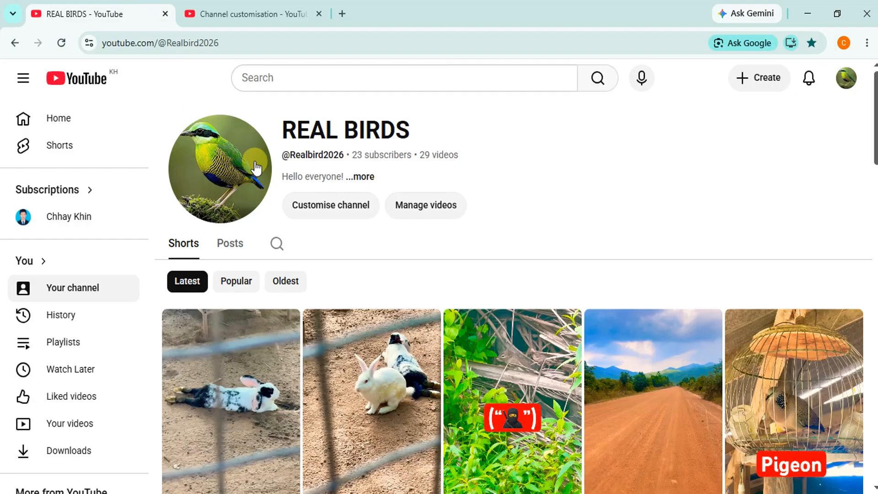
left_click_drag(285, 124, 428, 133)
key("ctrl+c")
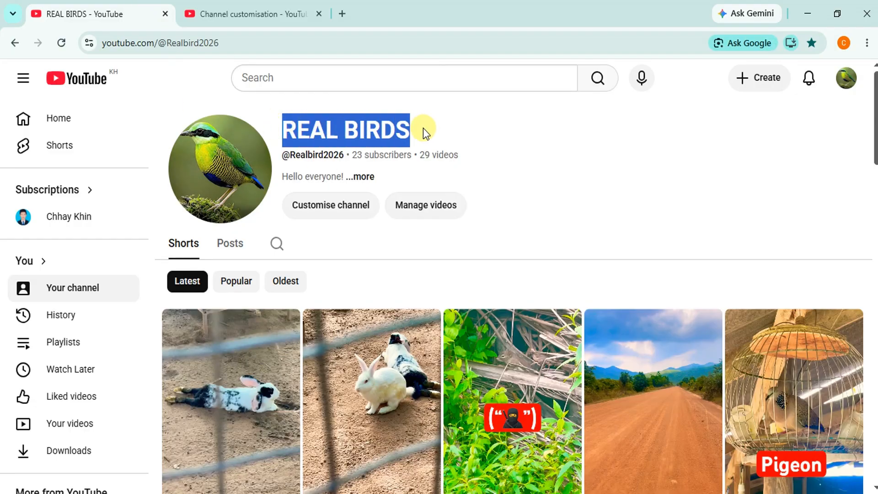
left_click(262, 15)
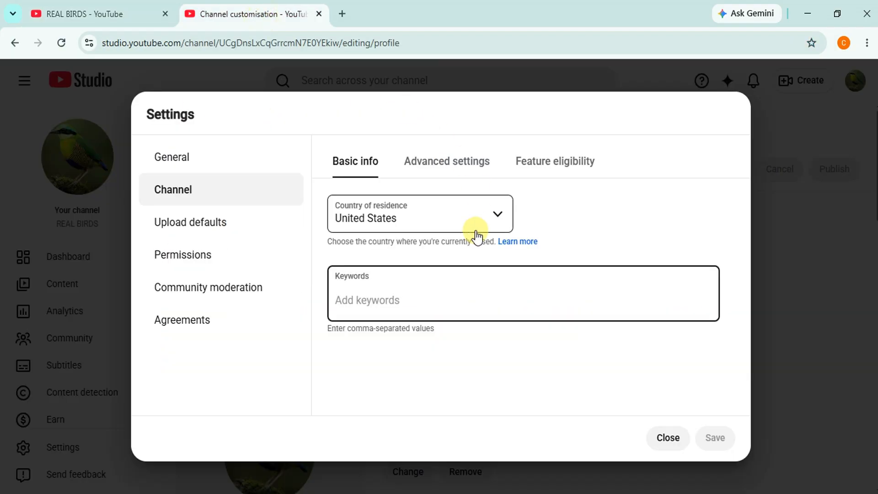
left_click(423, 290)
key("ctrl+v")
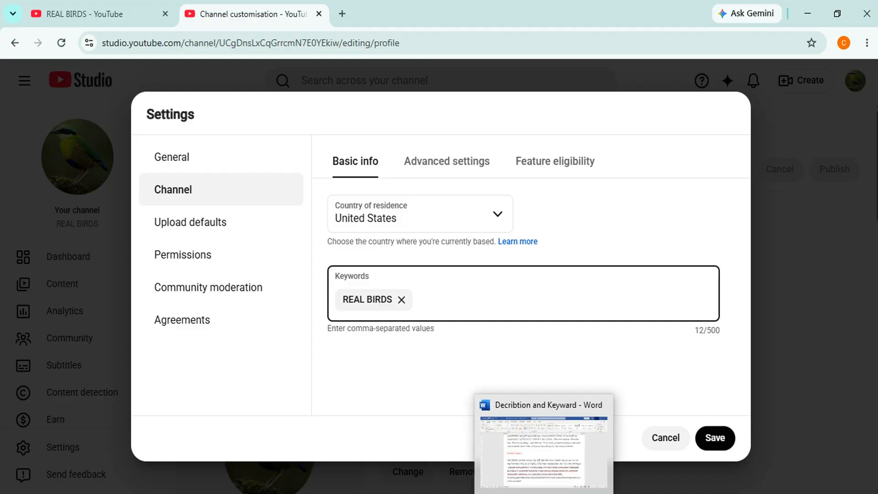
- Switch to the Word document "Decribtion and Keyward" and go to its Real Birds Keyword section
left_click(552, 486)
scroll(512, 354, "down", 1)
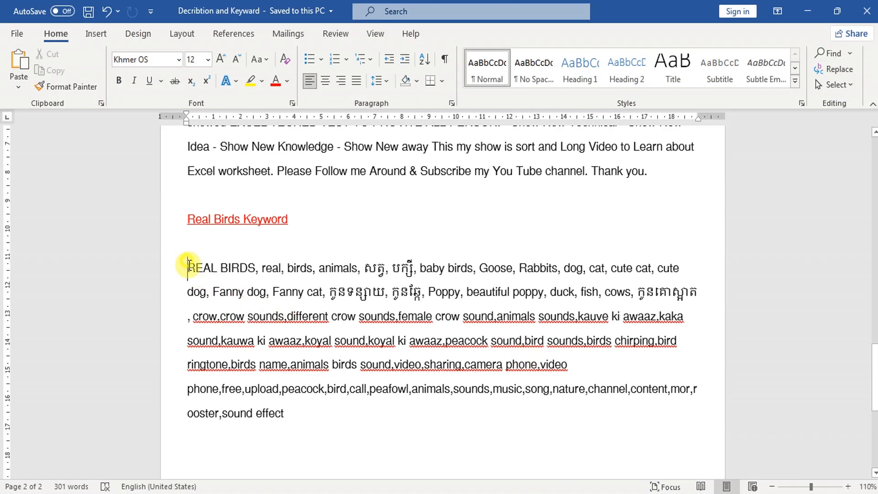
left_click_drag(188, 268, 291, 410)
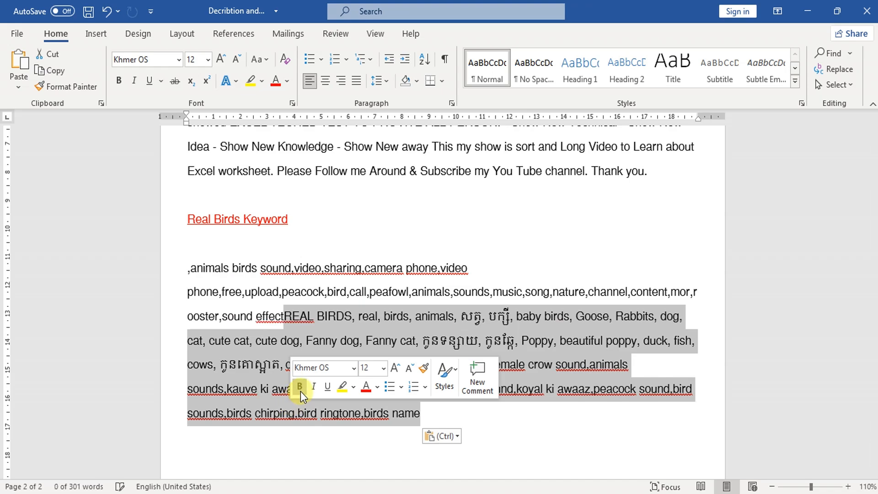
left_click(422, 251)
key("ctrl+z")
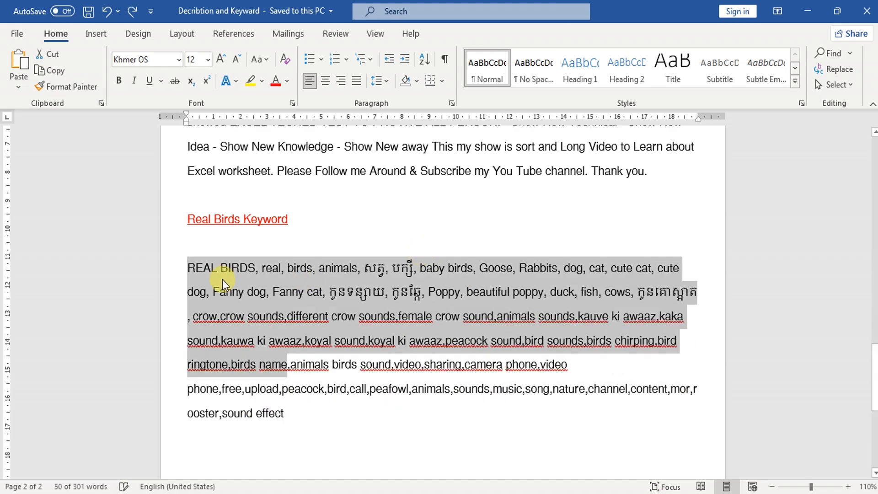
left_click(191, 265)
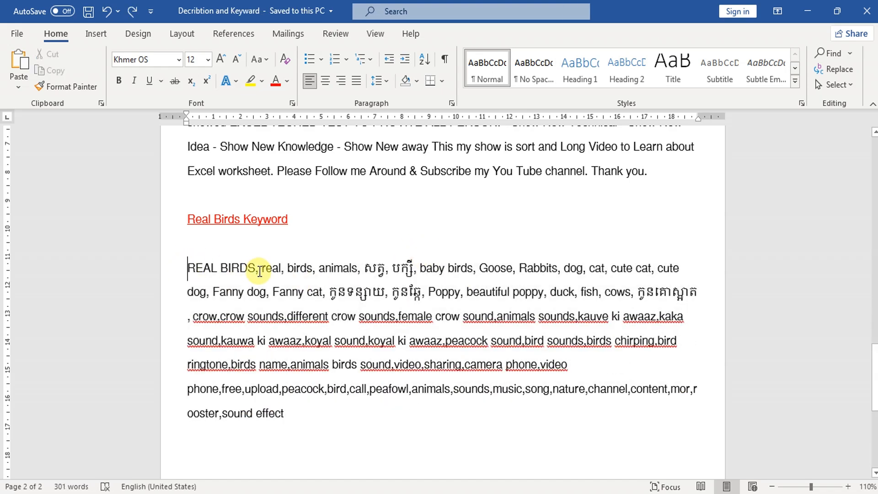
- Copy the Real Birds keywords from "real" through "sound effect" and add them to the channel keywords in YouTube Studio
left_click_drag(261, 268, 407, 427)
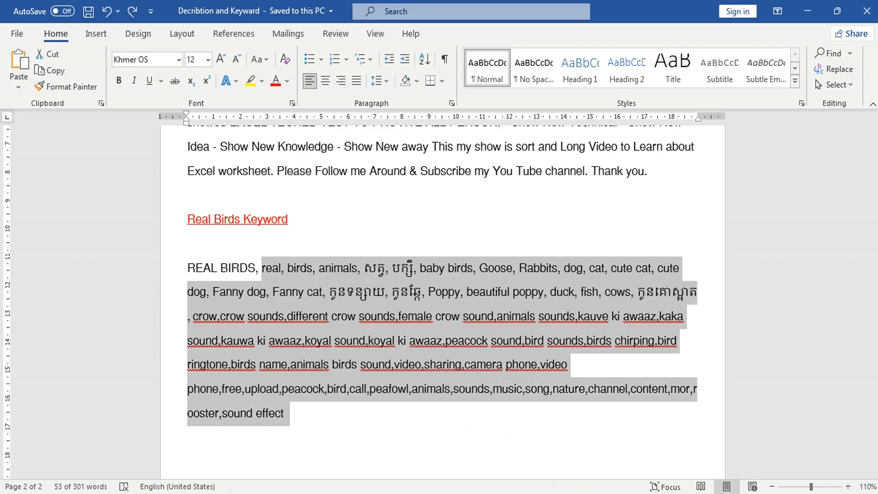
left_click(560, 490)
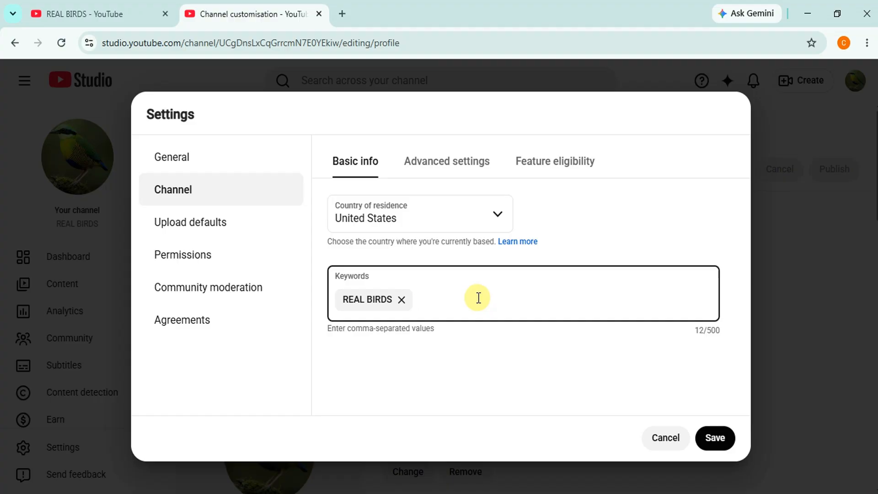
key("ctrl+v")
scroll(713, 263, "down", 1)
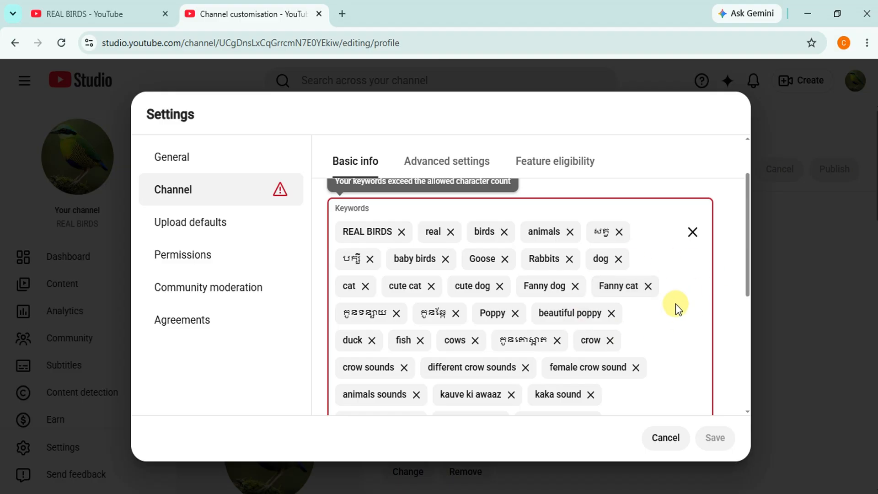
- Trim the channel keywords to fit 500 characters by removing "sound effect", "animals birds sound", "bird ringtone", "song", "call", "mor", "kauwa ki awaaz" and "different crow sounds"
scroll(670, 309, "down", 7)
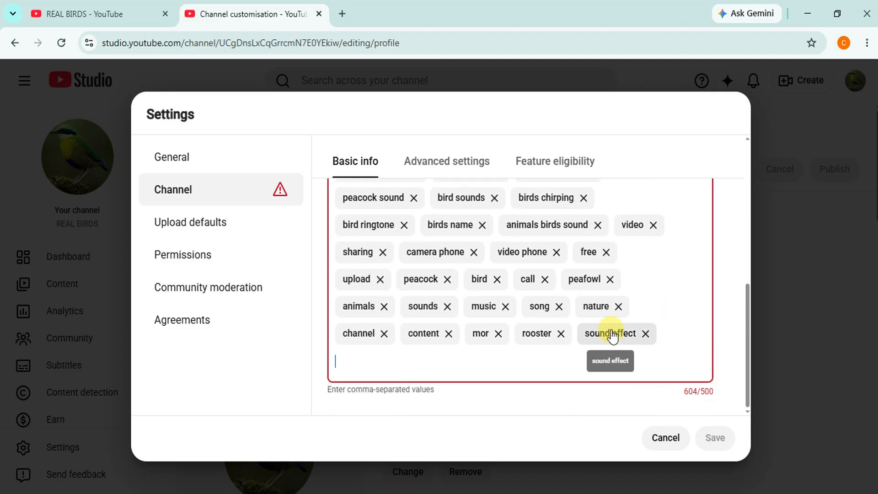
scroll(646, 308, "up", 8)
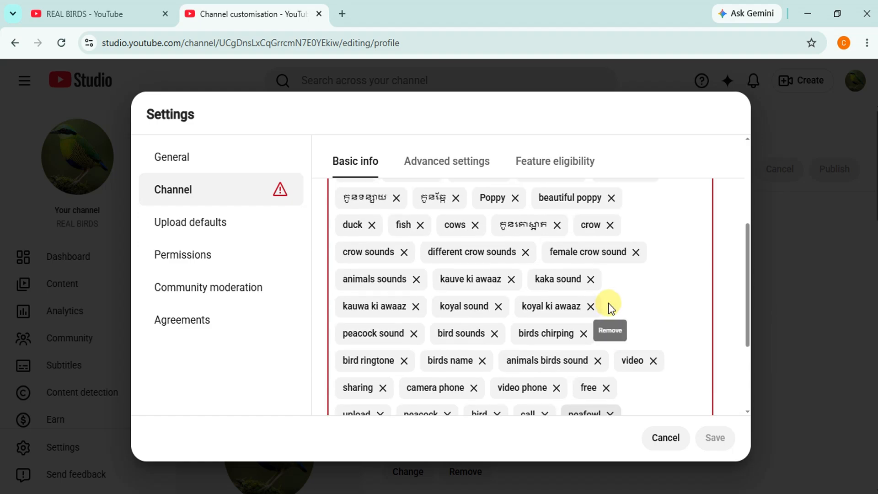
scroll(647, 302, "down", 7)
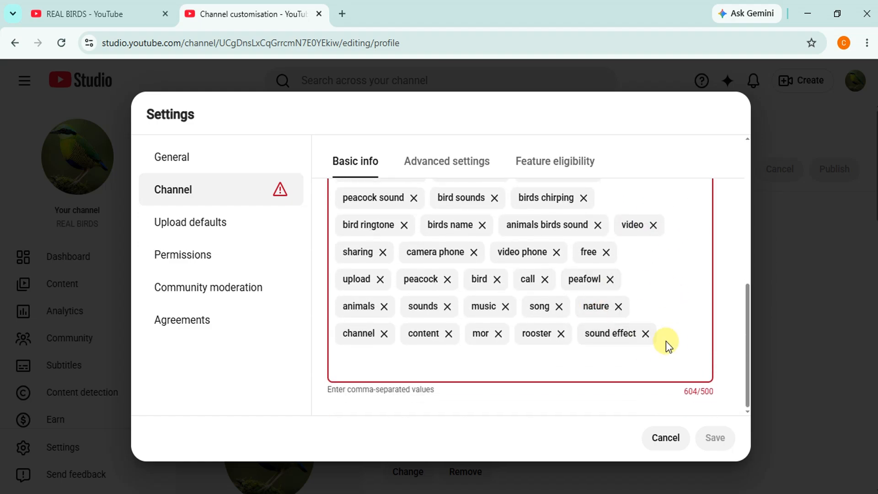
left_click(645, 334)
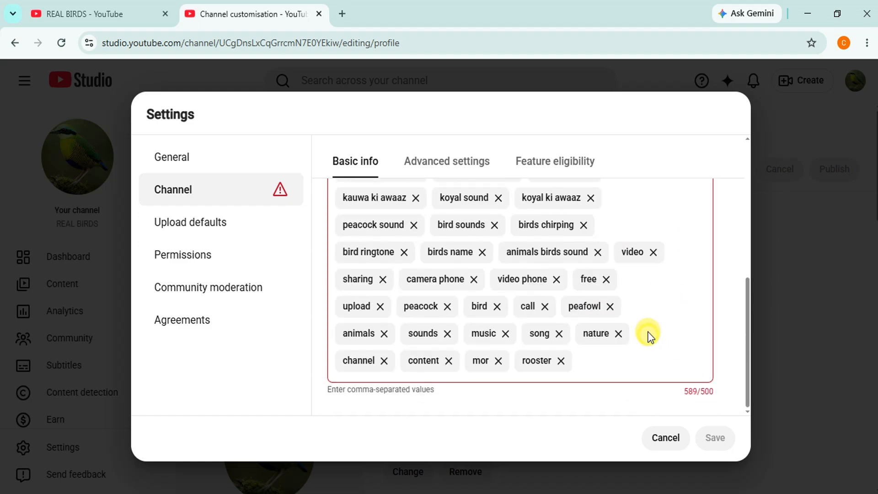
left_click(597, 252)
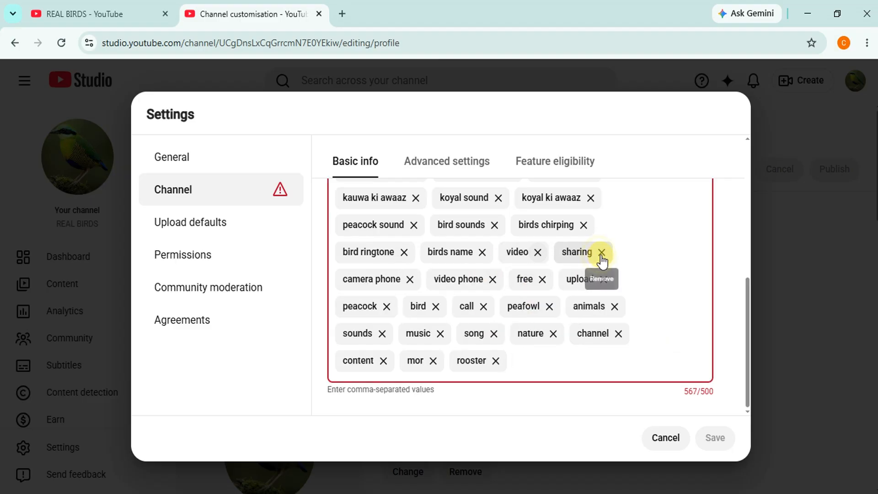
left_click(404, 253)
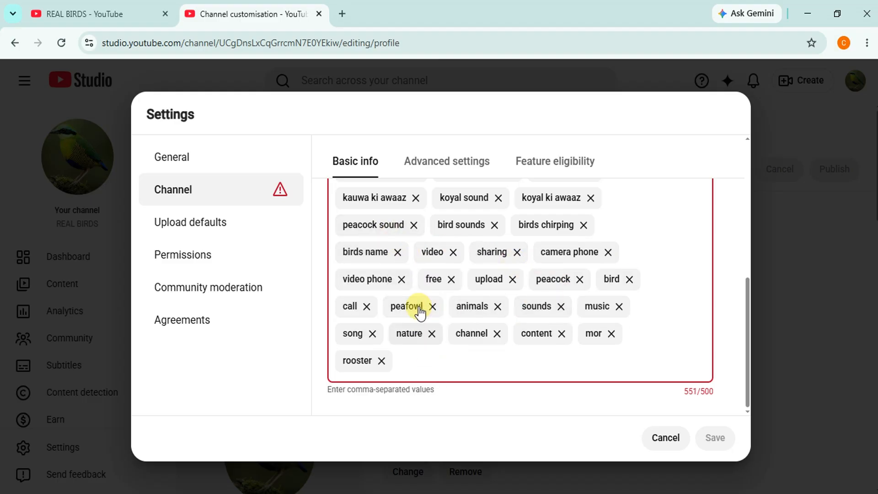
left_click(372, 334)
left_click(368, 334)
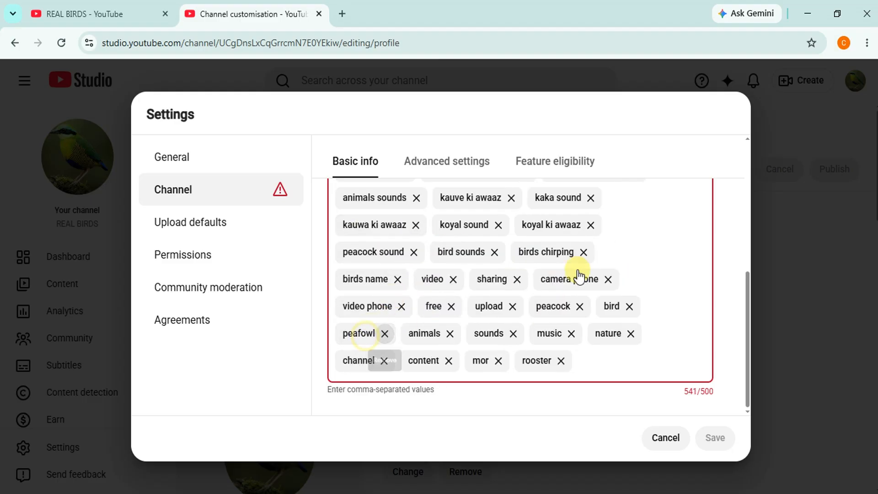
left_click(498, 360)
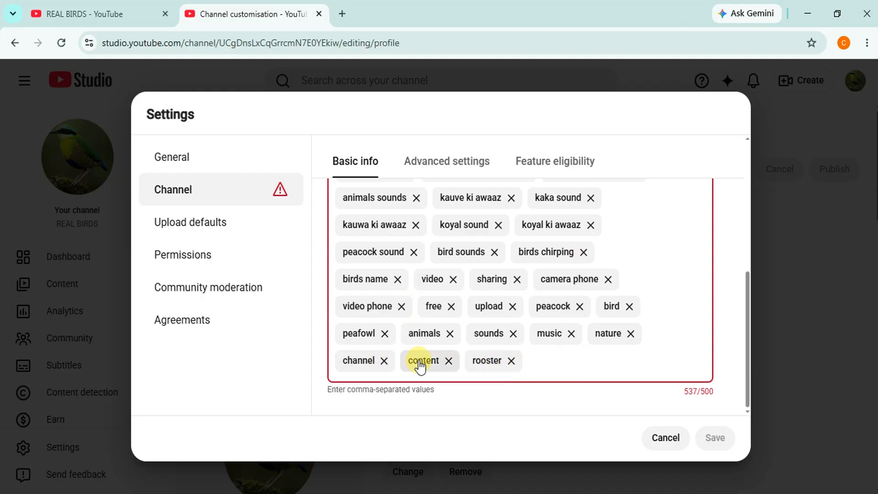
left_click(415, 225)
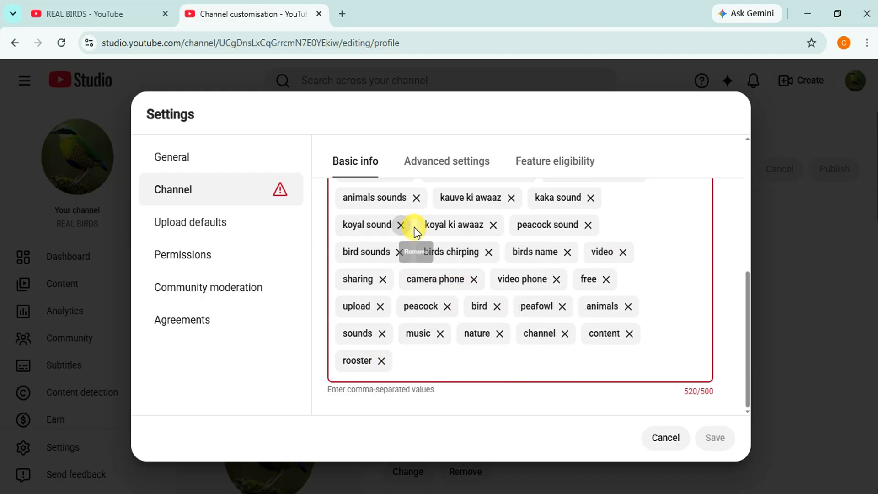
scroll(566, 304, "up", 2)
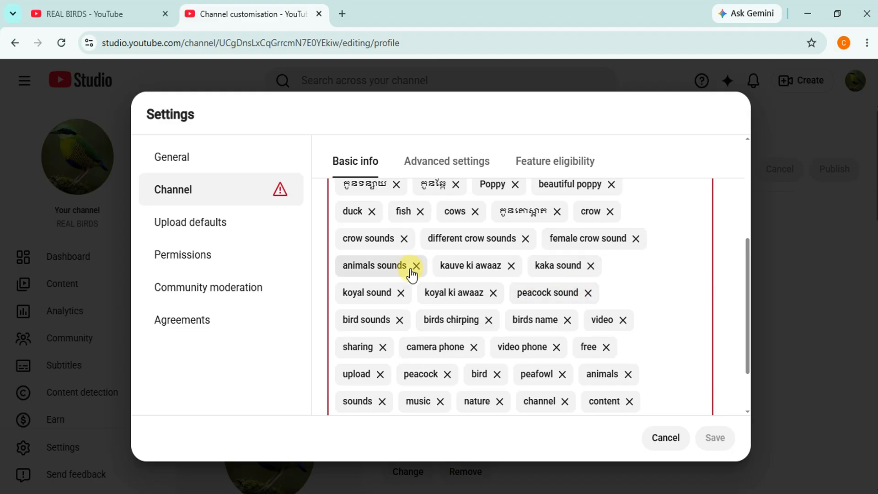
left_click(526, 238)
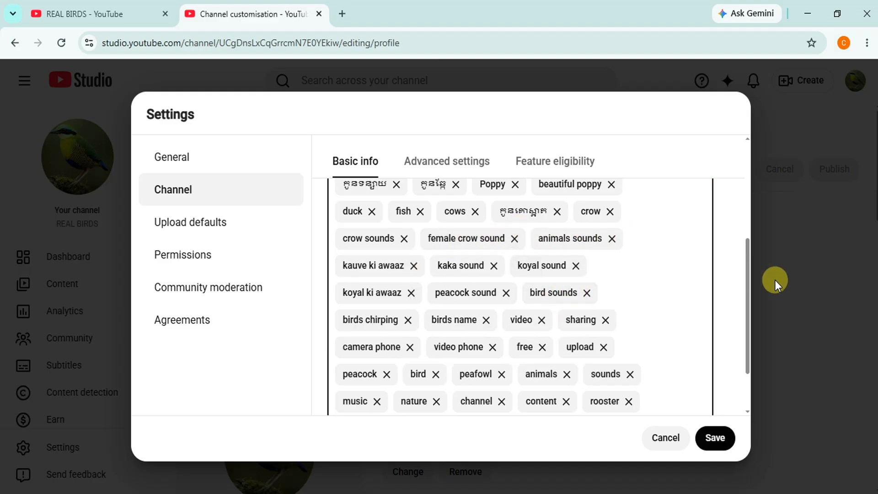
- Review the full list of remaining channel keywords and the character count against the 500-character limit
scroll(674, 309, "down", 2)
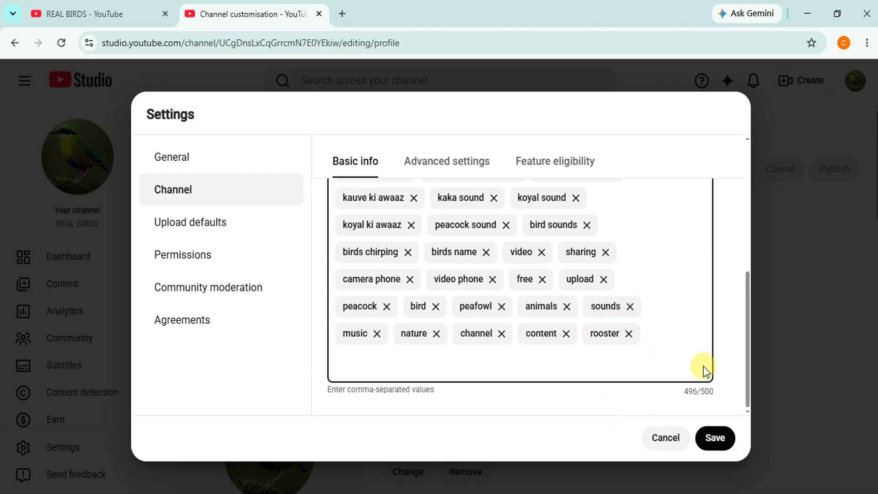
scroll(594, 330, "up", 6)
left_click_drag(589, 328, 717, 217)
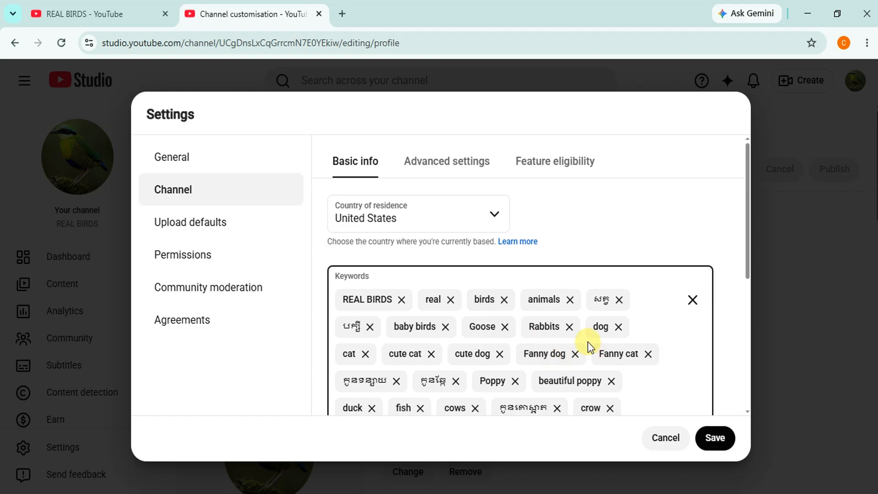
scroll(598, 330, "down", 4)
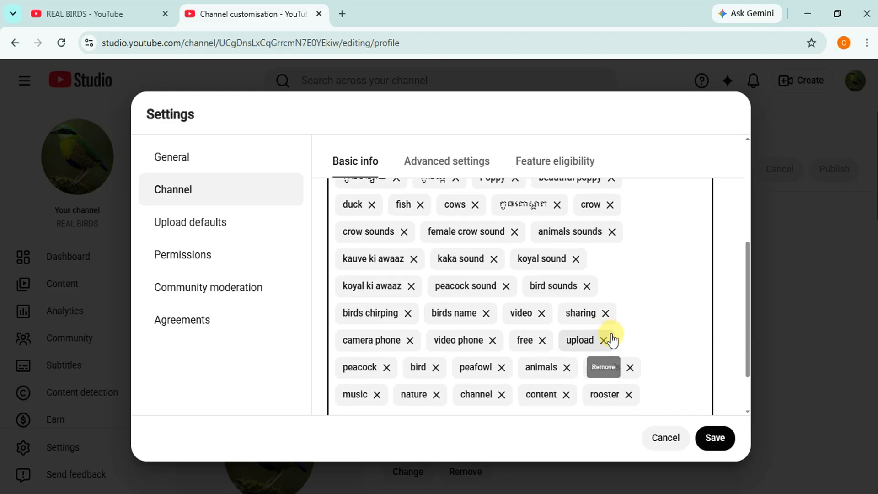
scroll(612, 341, "down", 1)
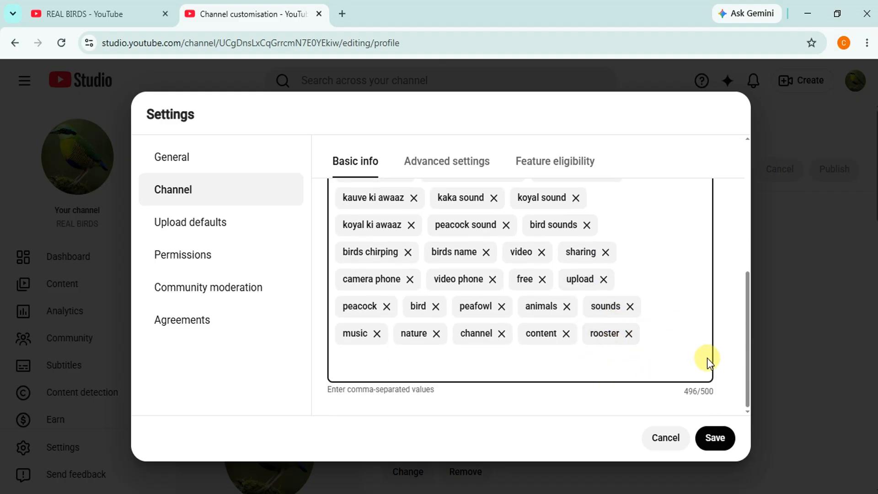
scroll(713, 352, "up", 5)
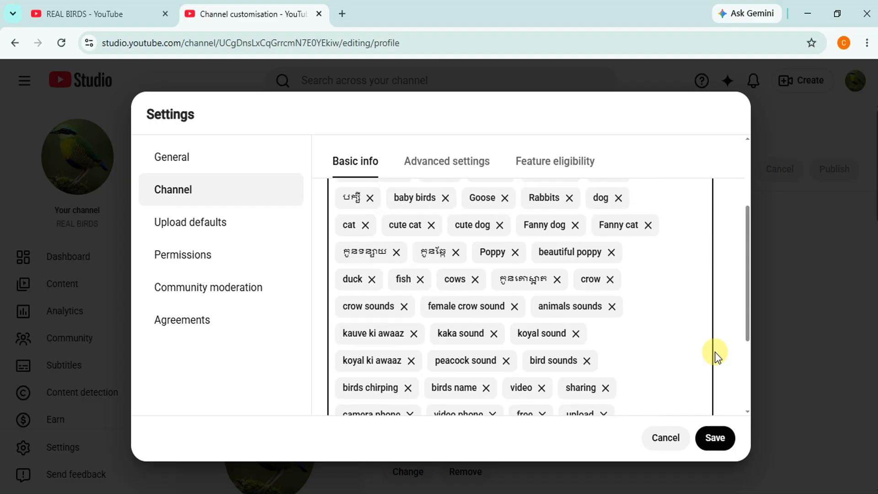